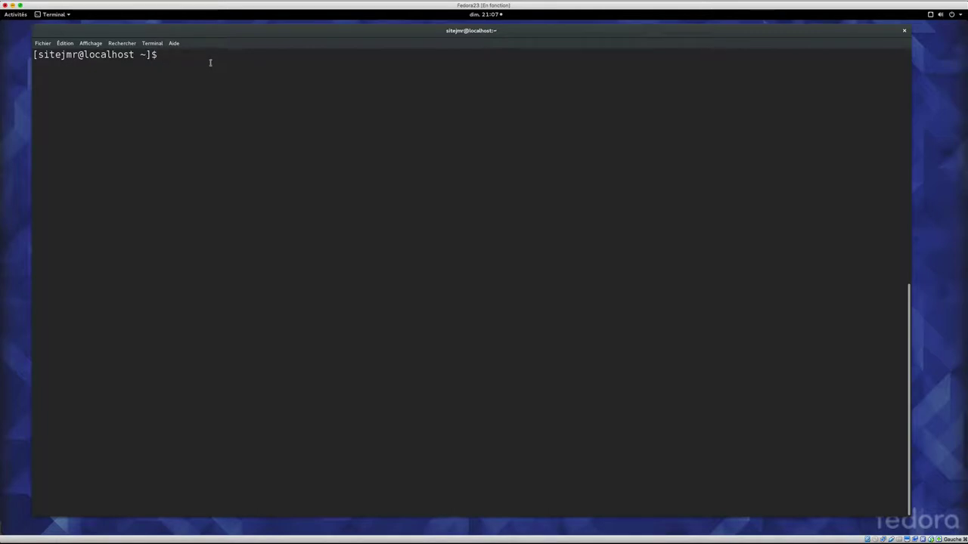
Switch to root with su and run dnf install blender, reaching the 27-package confirmation.
text(su)
key(Return)
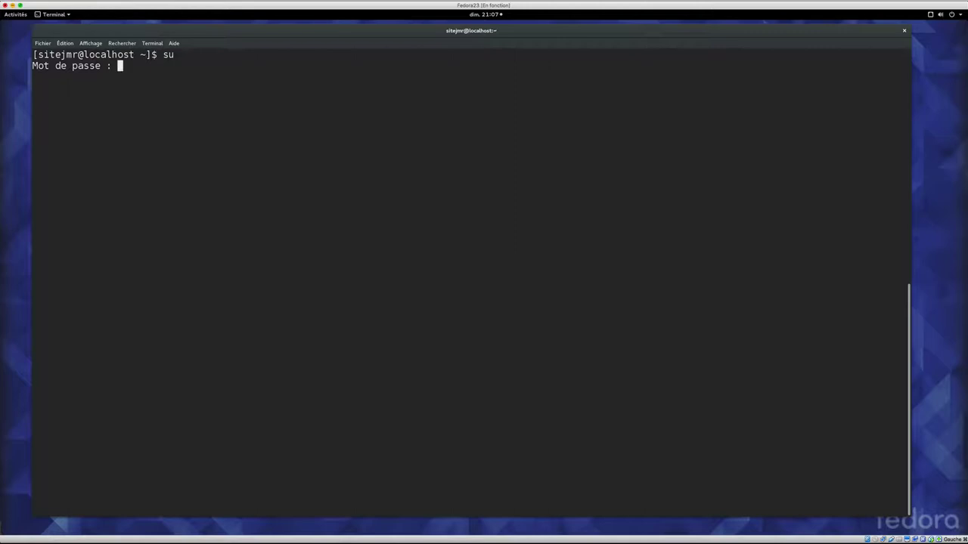
key(Return)
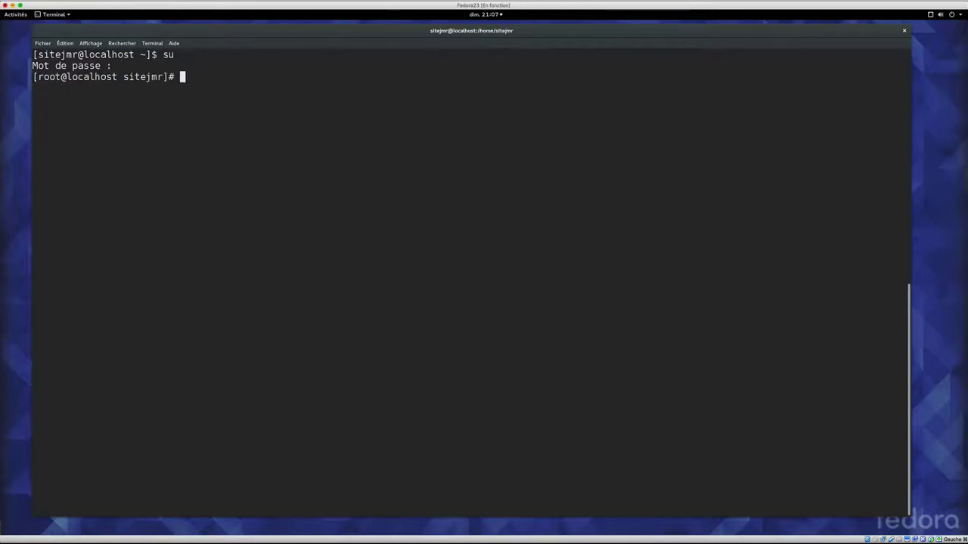
text(dnf )
text(install ble)
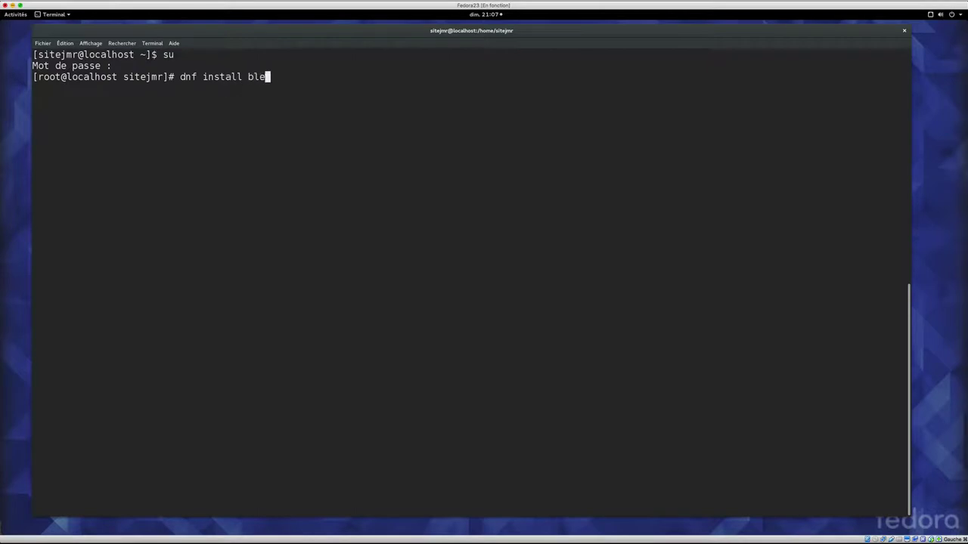
text(nder)
key(Return)
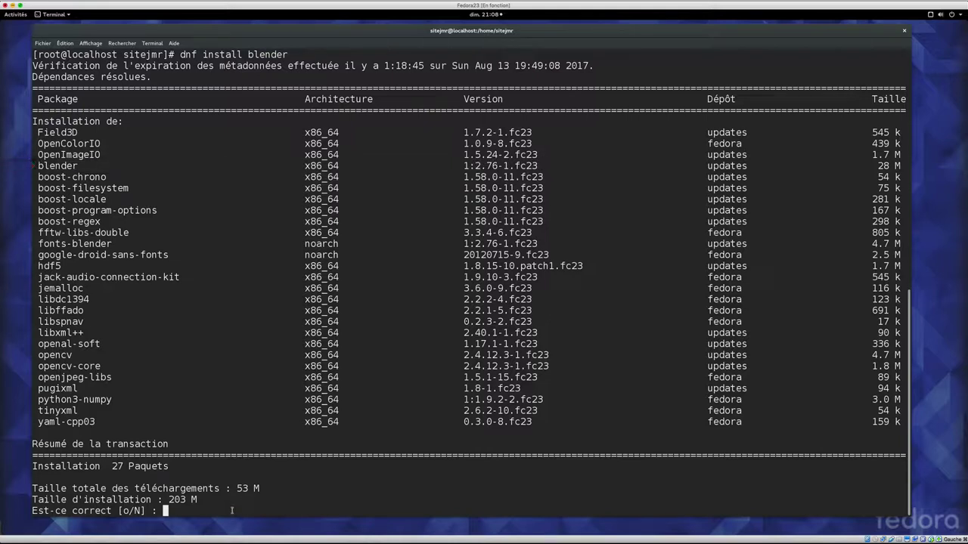
Answer 'o' to install Blender 2.76 and its 27 packages.
text(o)
key(Return)
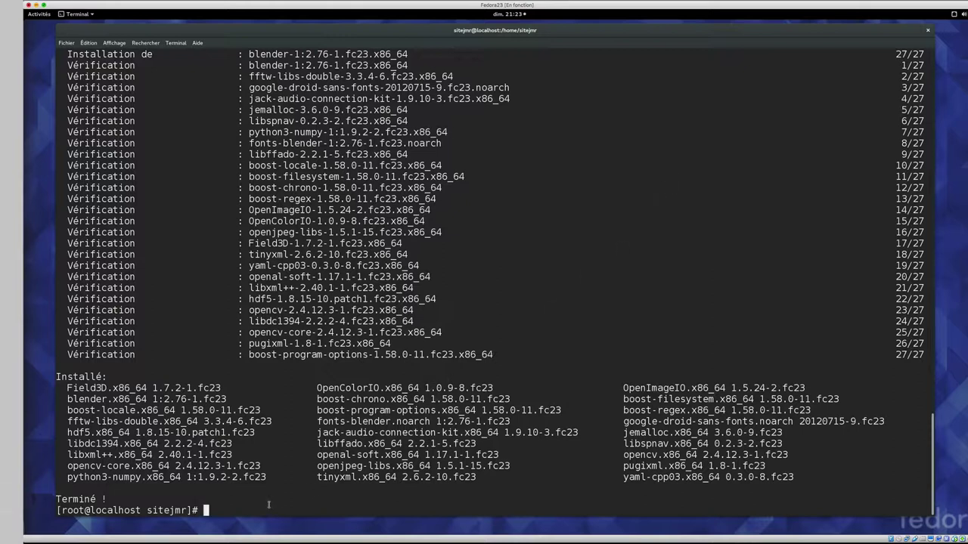
Launch Blender with the blender command, dismiss the splash, orbit the cube scene, then quit via File.
text(blender)
key(Return)
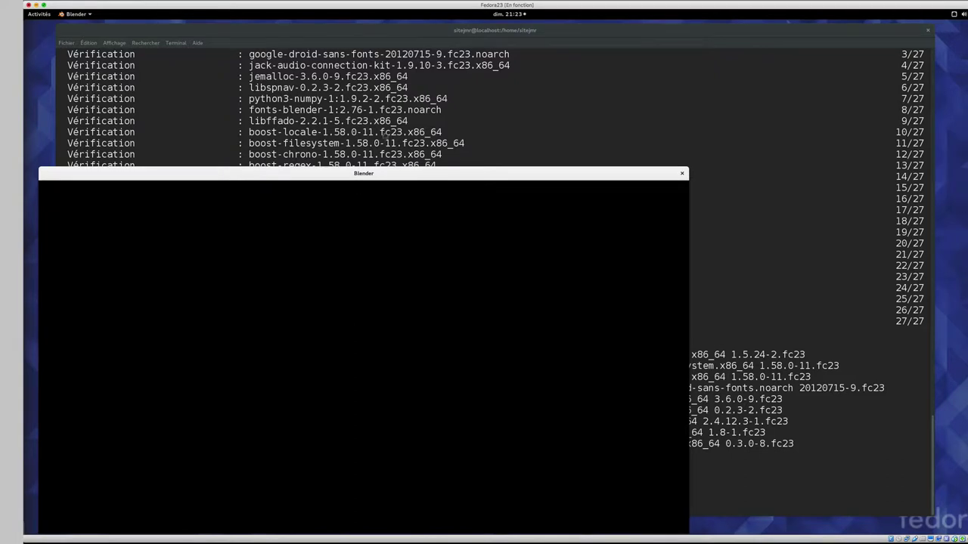
drag(357, 177, 392, 133)
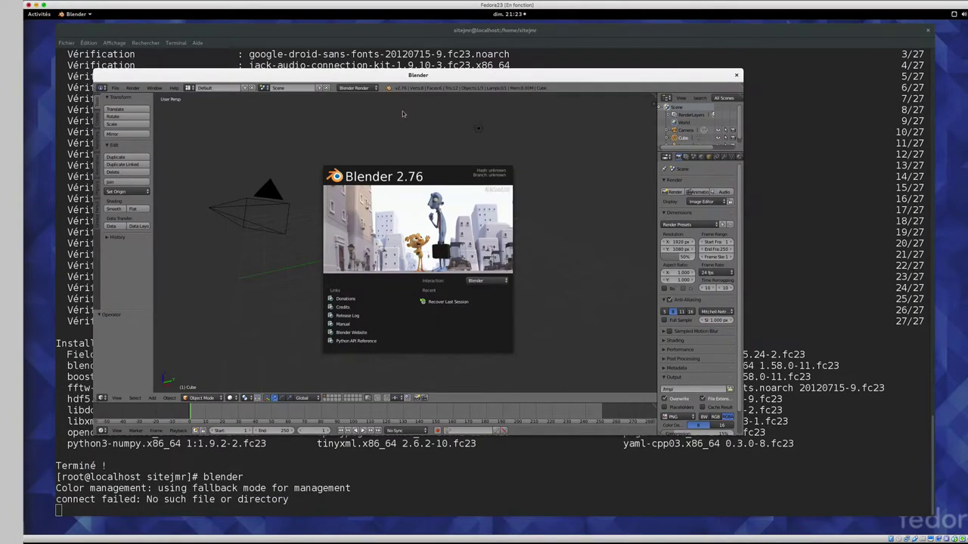
click(442, 198)
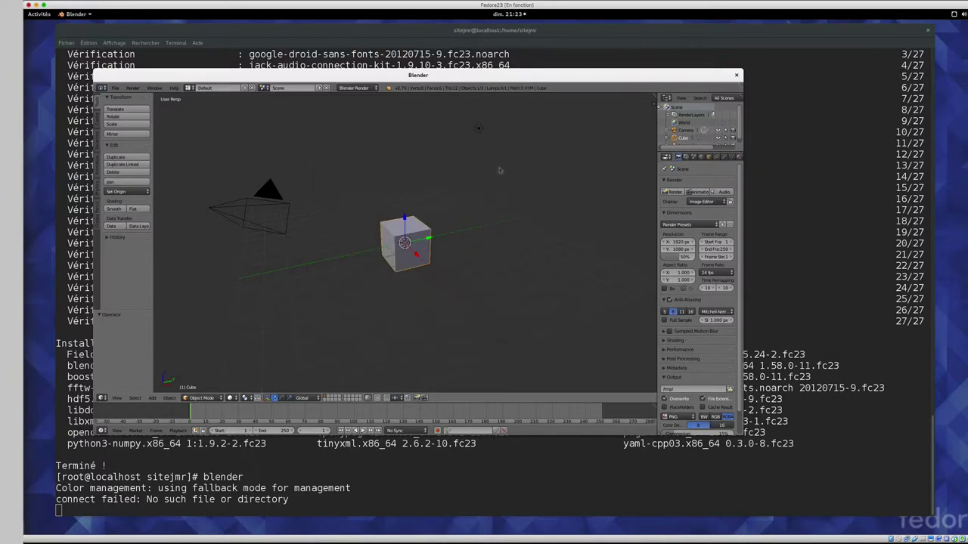
middle_drag(427, 233, 171, 132)
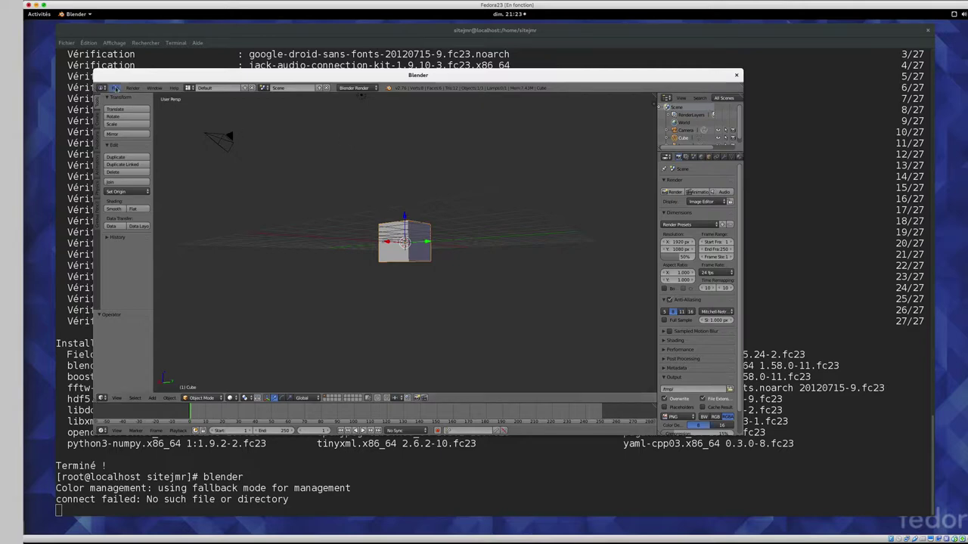
click(115, 88)
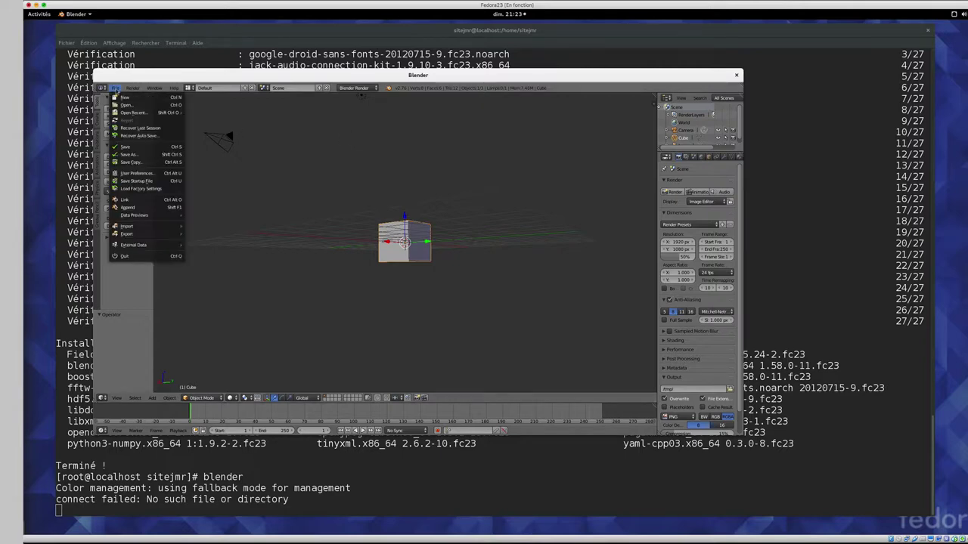
click(130, 258)
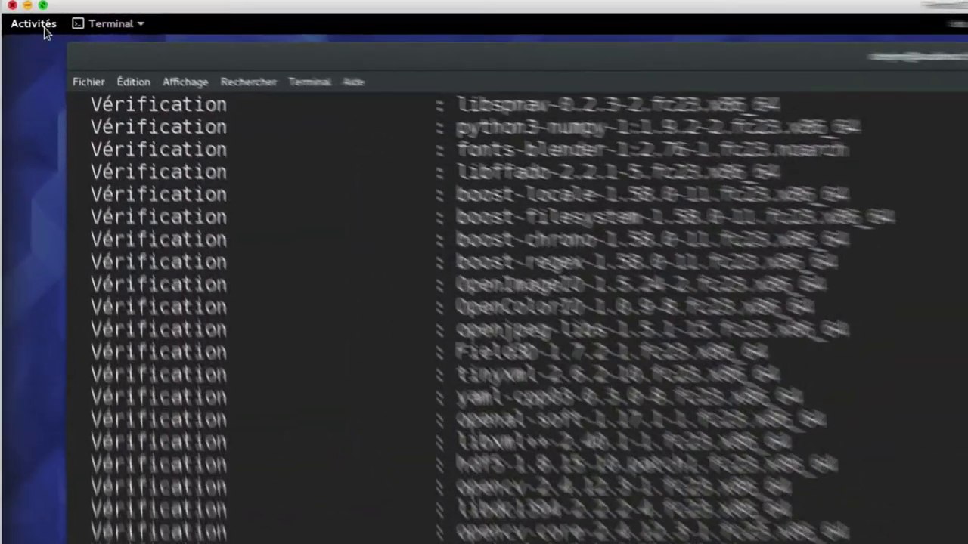
Open Blender from the Activités applications grid.
click(41, 16)
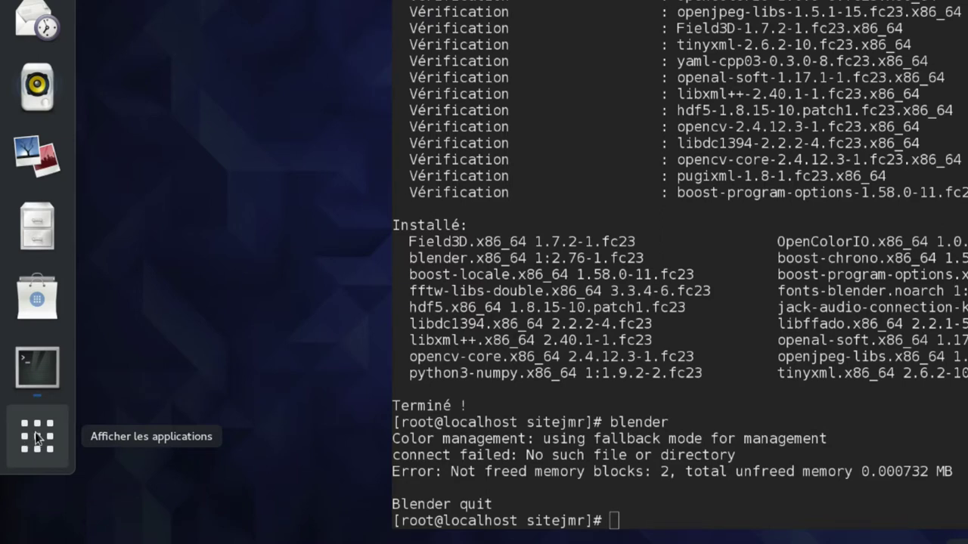
click(36, 439)
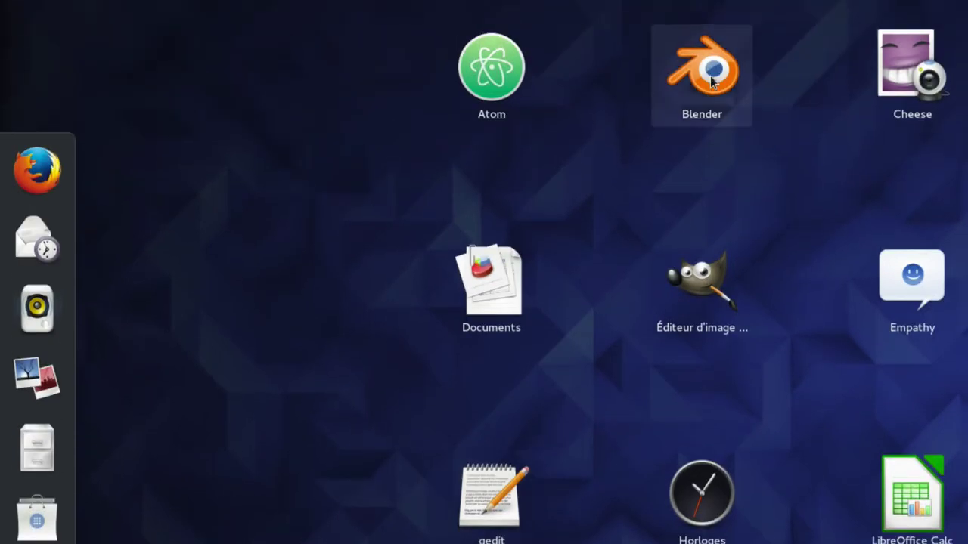
click(710, 82)
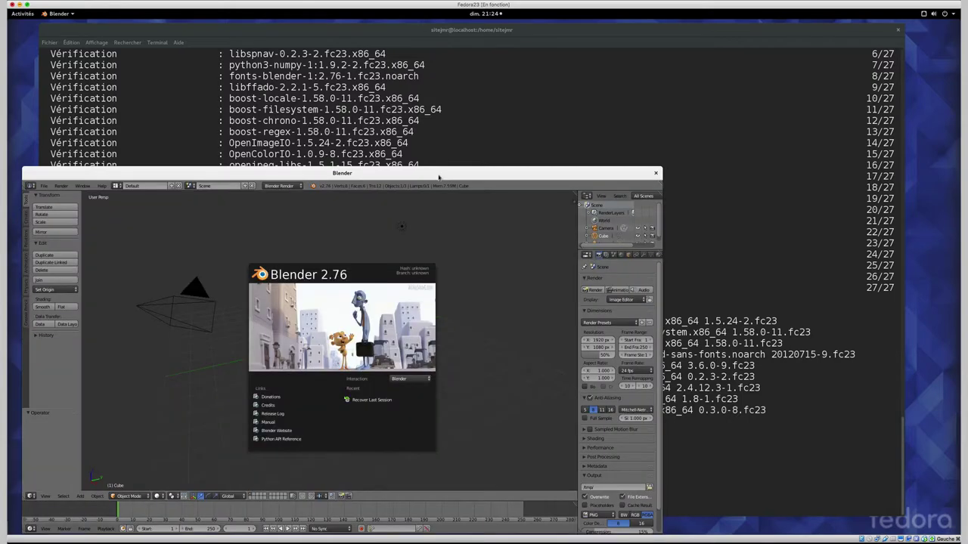
Drag the new Blender window up and to the right over the terminal.
drag(439, 177, 505, 94)
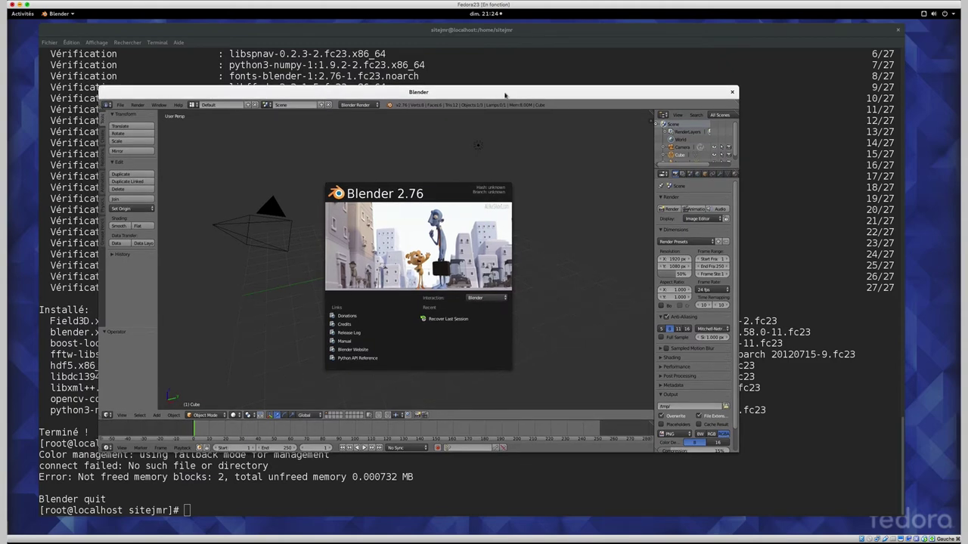